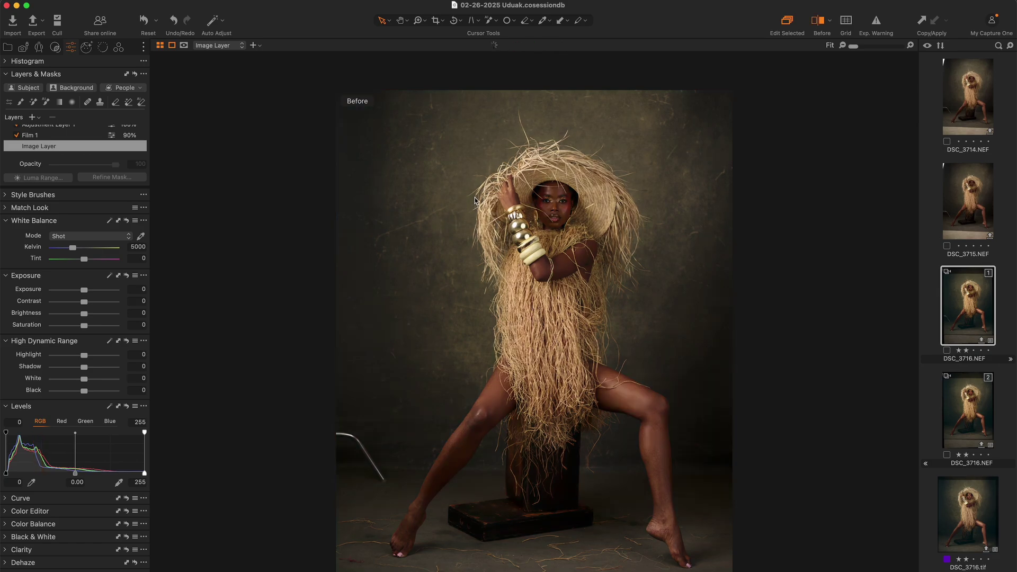
Compare the edited portrait with its unadjusted original
{"action": "key", "text": "y"}
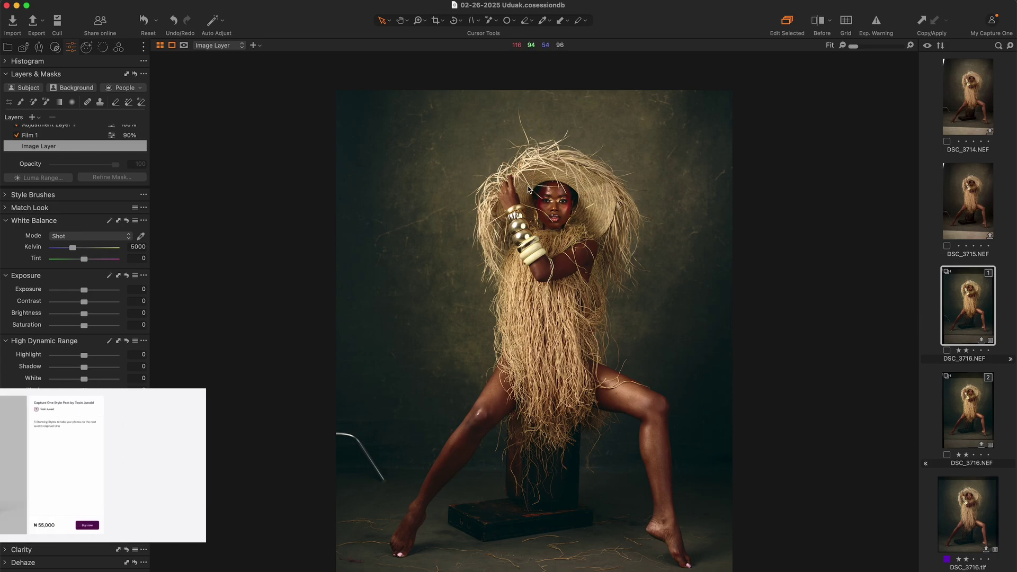
{"action": "key", "text": "y"}
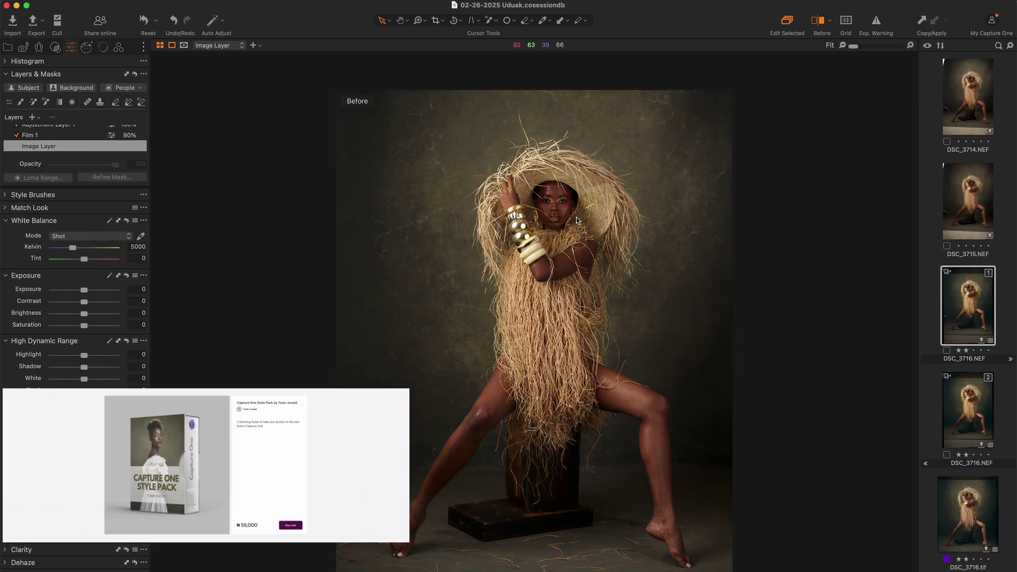
{"action": "key", "text": "y"}
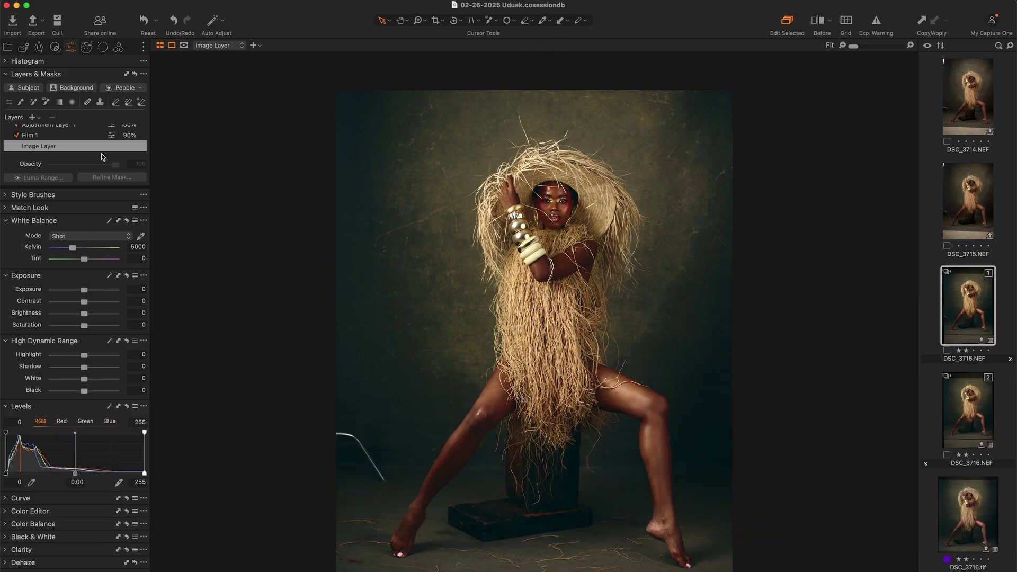
Add a new heal layer to the portrait
{"action": "scroll", "coordinate": [103, 157], "scroll_direction": "up", "scroll_amount": 5}
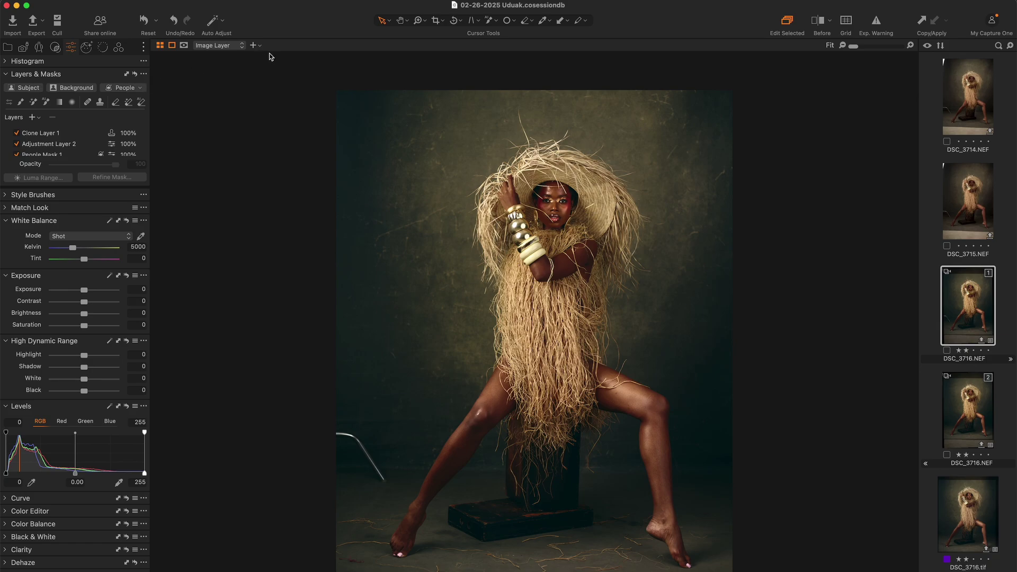
{"action": "left_click", "coordinate": [253, 45]}
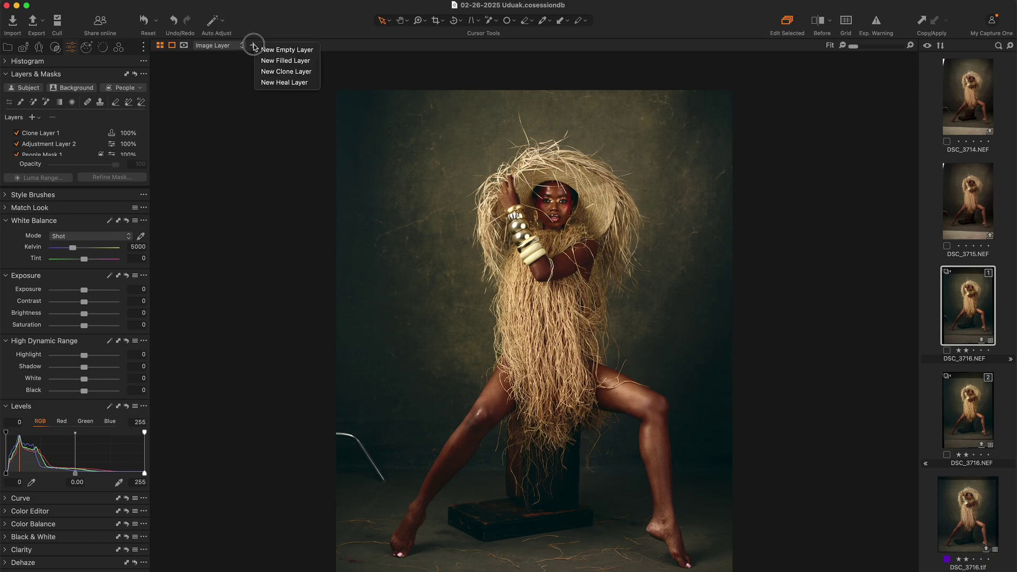
{"action": "left_click", "coordinate": [203, 127]}
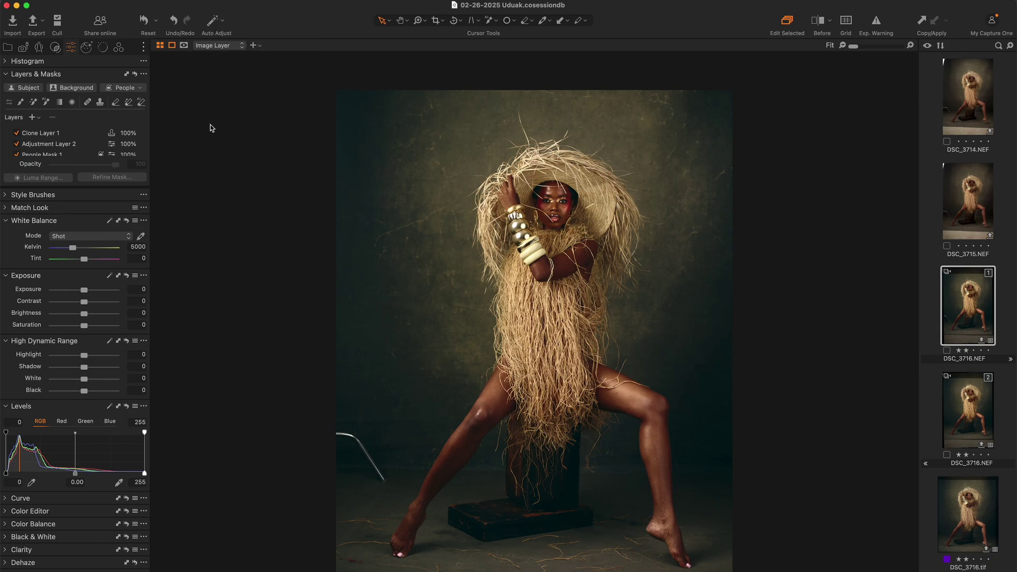
{"action": "left_click", "coordinate": [260, 46]}
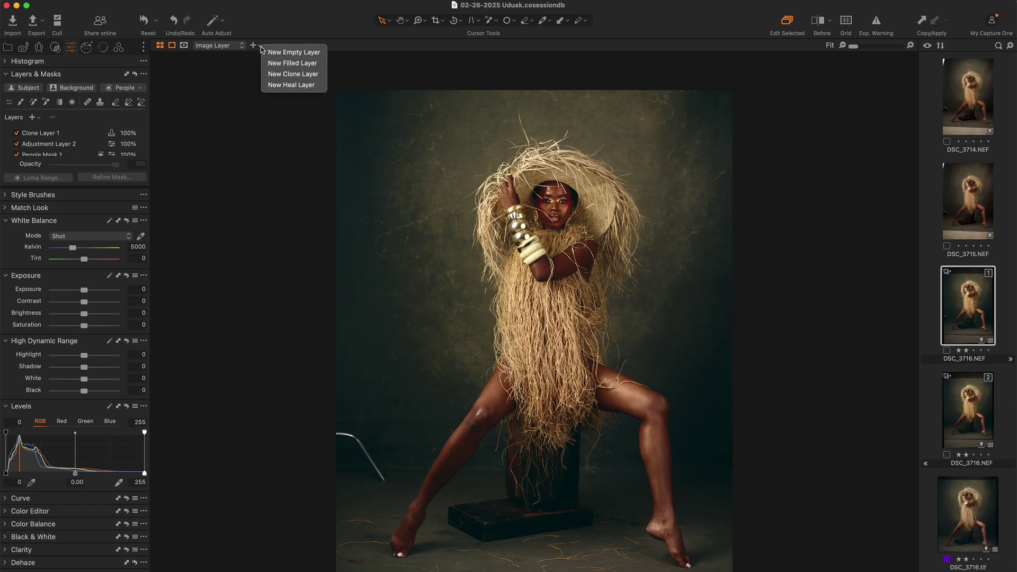
{"action": "left_click", "coordinate": [312, 86]}
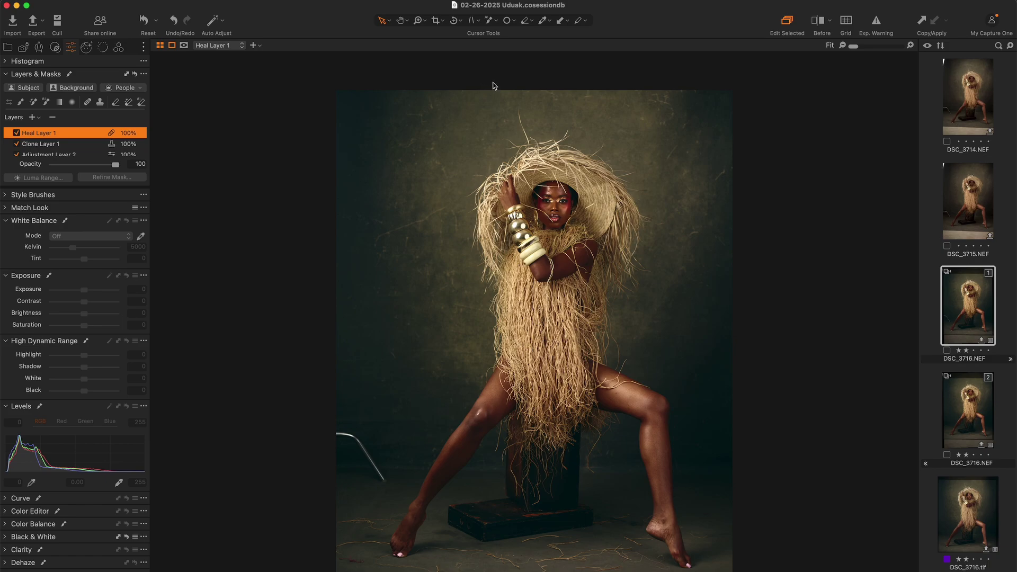
Paint a healing mask over the long diagonal scratch on the backdrop, left of the straw hat
{"action": "key", "text": "q"}
{"action": "left_click", "coordinate": [514, 21]}
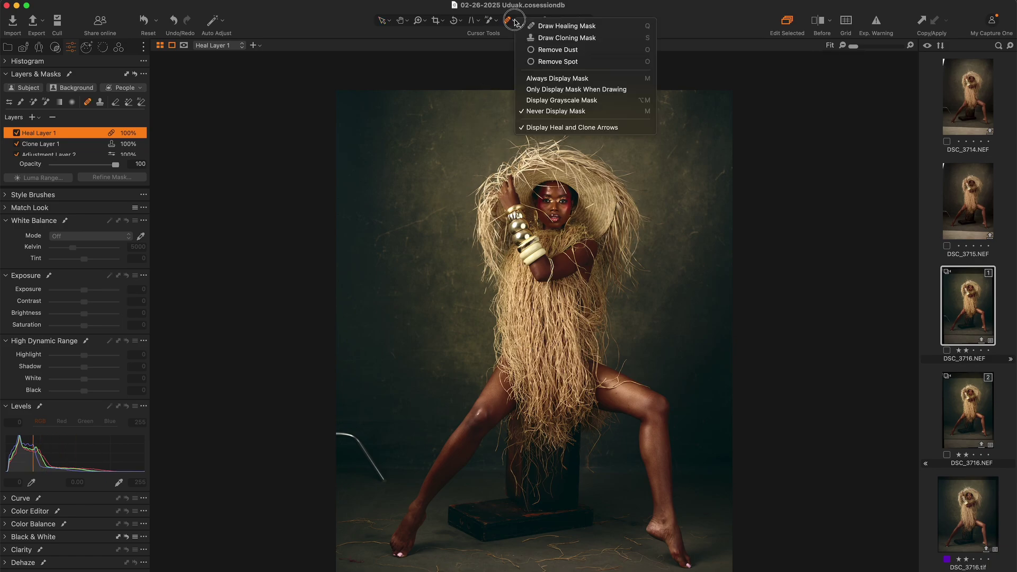
{"action": "left_click", "coordinate": [574, 27]}
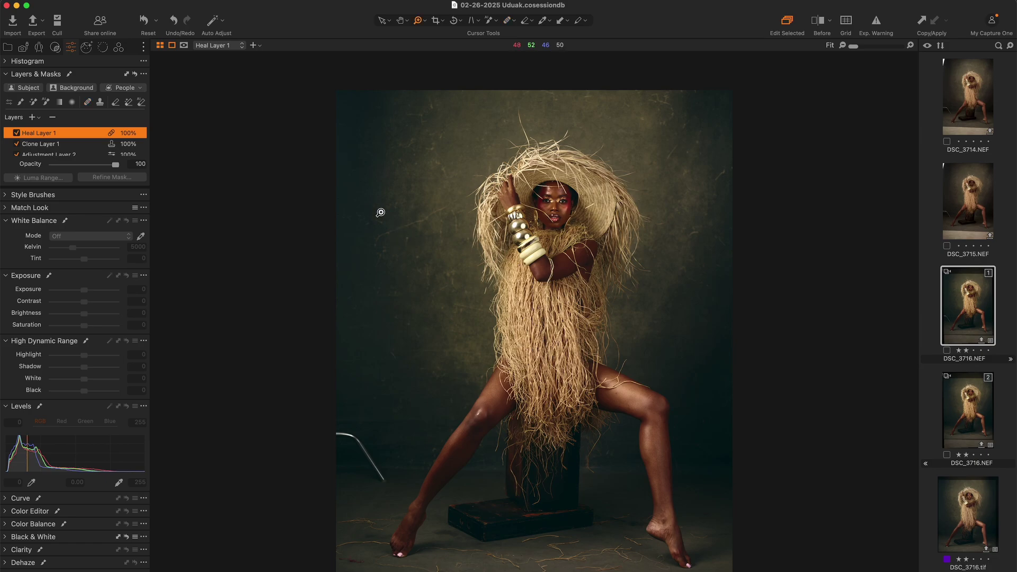
{"action": "left_click", "coordinate": [405, 236]}
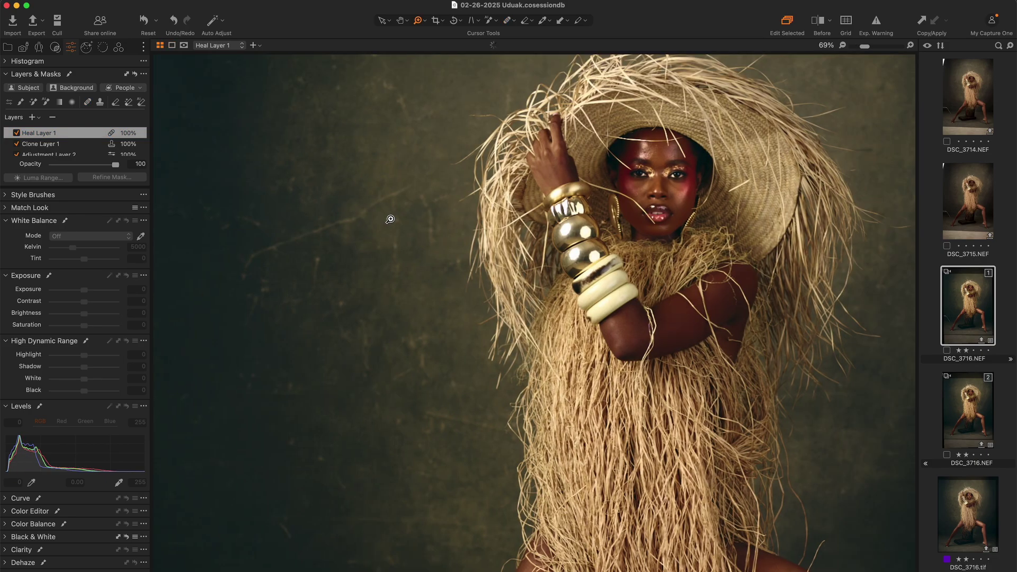
{"action": "key", "text": "q"}
{"action": "mouse_move", "coordinate": [397, 195]}
{"action": "left_mouse_down"}
{"action": "mouse_move", "coordinate": [282, 238]}
{"action": "mouse_move", "coordinate": [247, 267]}
{"action": "left_mouse_up"}
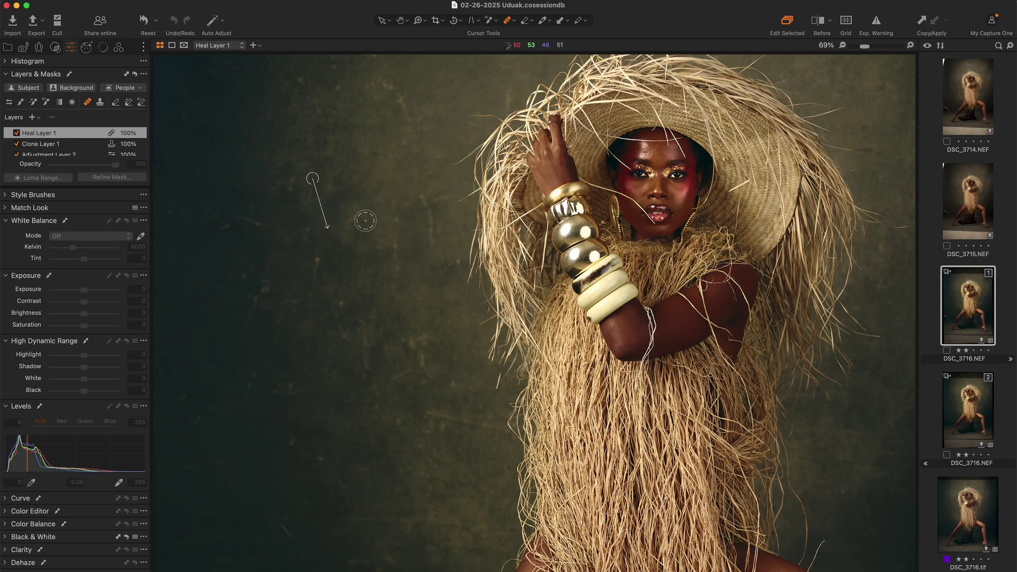
Heal the remaining marks on the backdrop around the scratch area, left of the model's raised arm
{"action": "left_click_drag", "start_coordinate": [356, 219], "coordinate": [321, 232]}
{"action": "left_click_drag", "start_coordinate": [303, 291], "coordinate": [319, 261]}
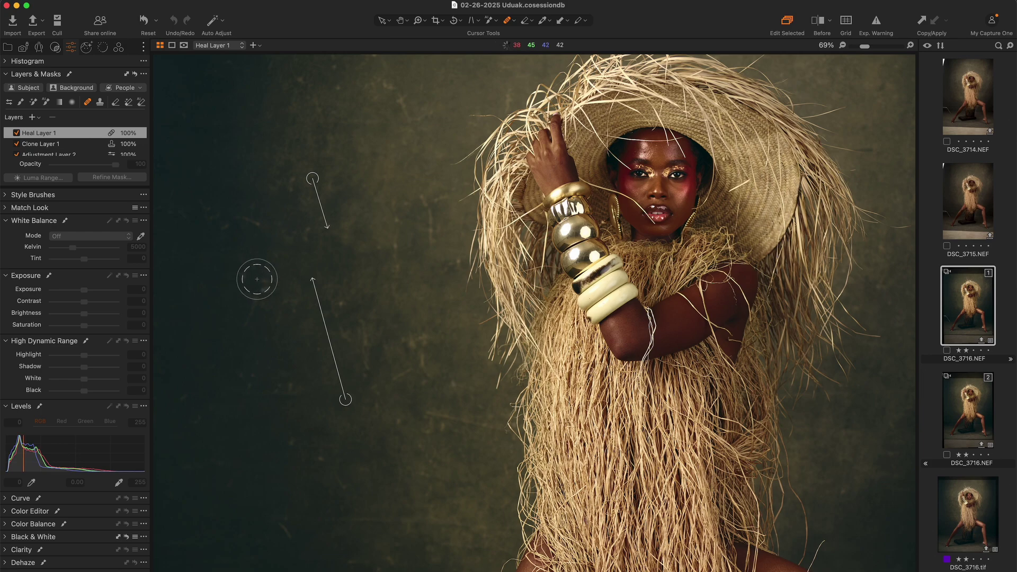
{"action": "left_click_drag", "start_coordinate": [255, 273], "coordinate": [253, 313]}
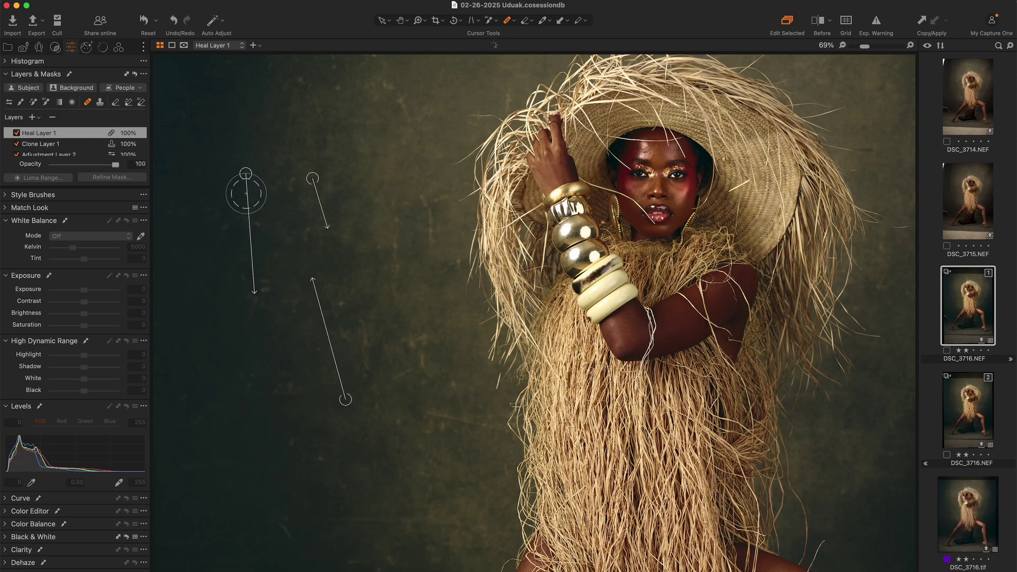
{"action": "mouse_move", "coordinate": [204, 202]}
{"action": "left_mouse_down"}
{"action": "mouse_move", "coordinate": [219, 221]}
{"action": "mouse_move", "coordinate": [263, 227]}
{"action": "left_mouse_up"}
{"action": "mouse_move", "coordinate": [430, 244]}
{"action": "left_mouse_down"}
{"action": "mouse_move", "coordinate": [426, 187]}
{"action": "mouse_move", "coordinate": [394, 263]}
{"action": "left_mouse_up"}
Heal the scratches and spots on the upper-left part of the backdrop, above hat level
{"action": "scroll", "coordinate": [451, 106], "scroll_direction": "up", "scroll_amount": 5}
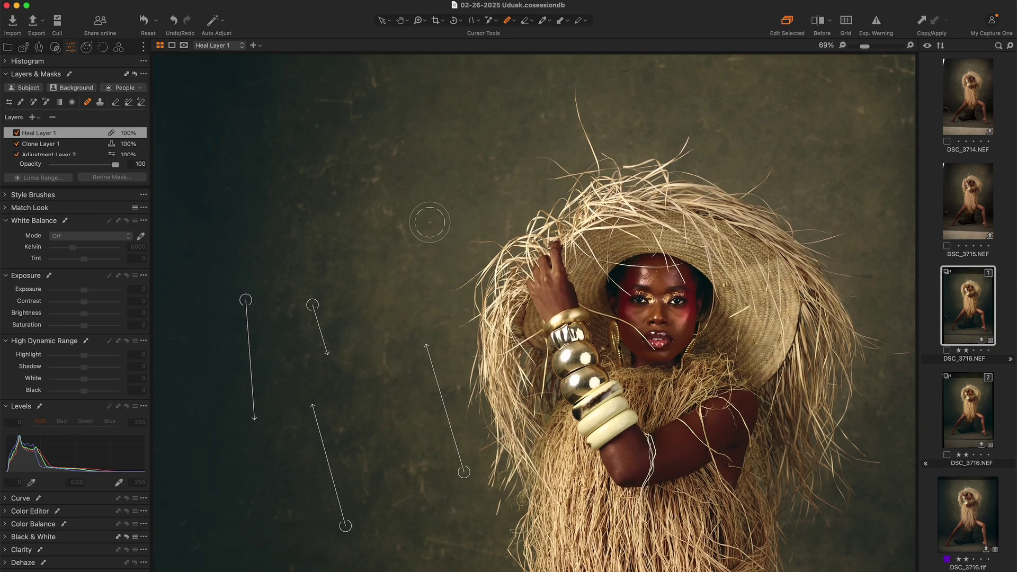
{"action": "left_click_drag", "start_coordinate": [378, 190], "coordinate": [405, 249]}
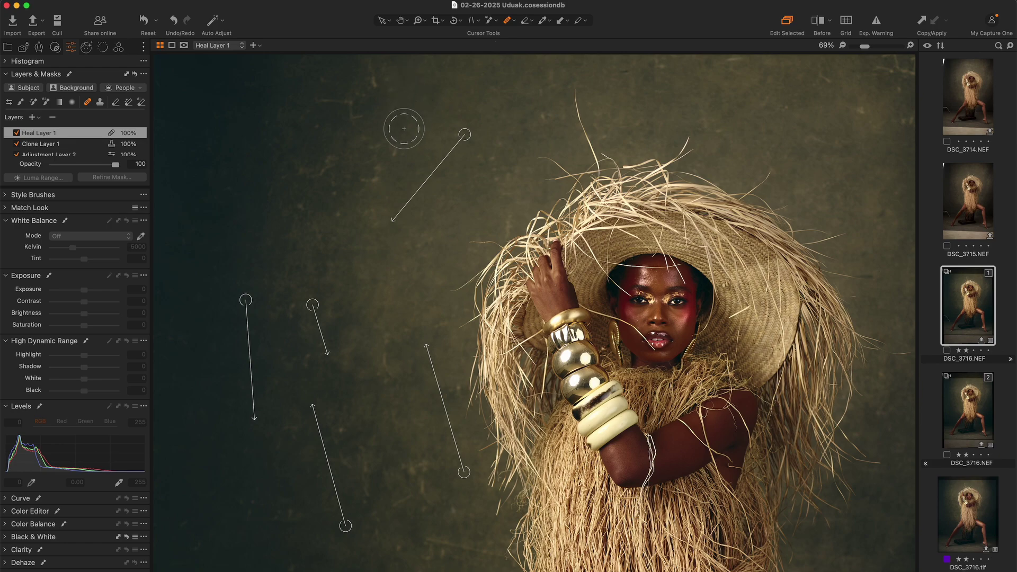
{"action": "mouse_move", "coordinate": [366, 195]}
{"action": "left_mouse_down"}
{"action": "mouse_move", "coordinate": [372, 167]}
{"action": "mouse_move", "coordinate": [406, 132]}
{"action": "left_mouse_up"}
{"action": "scroll", "coordinate": [356, 122], "scroll_direction": "up", "scroll_amount": 1}
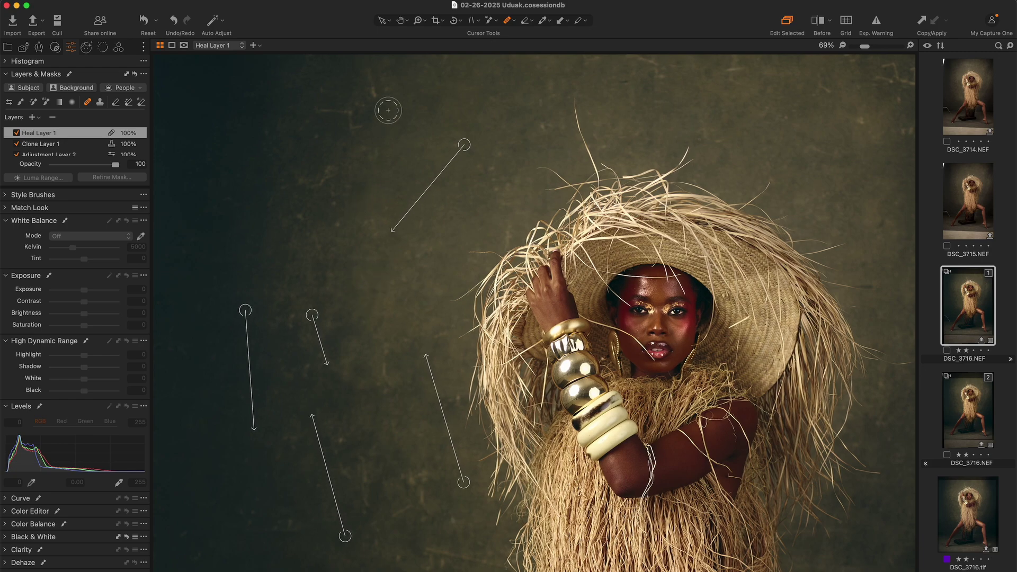
{"action": "left_click_drag", "start_coordinate": [379, 73], "coordinate": [393, 100]}
{"action": "left_click_drag", "start_coordinate": [358, 124], "coordinate": [361, 129]}
{"action": "mouse_move", "coordinate": [352, 104]}
{"action": "left_mouse_down"}
{"action": "mouse_move", "coordinate": [361, 128]}
{"action": "mouse_move", "coordinate": [361, 105]}
{"action": "left_mouse_up"}
{"action": "mouse_move", "coordinate": [465, 144]}
{"action": "left_mouse_down"}
{"action": "mouse_move", "coordinate": [411, 127]}
{"action": "mouse_move", "coordinate": [429, 125]}
{"action": "mouse_move", "coordinate": [470, 174]}
{"action": "mouse_move", "coordinate": [418, 134]}
{"action": "mouse_move", "coordinate": [428, 139]}
{"action": "left_mouse_up"}
Heal the marks on the middle and lower-left backdrop, between the hat and the model's bent knee
{"action": "scroll", "coordinate": [416, 302], "scroll_direction": "down", "scroll_amount": 5}
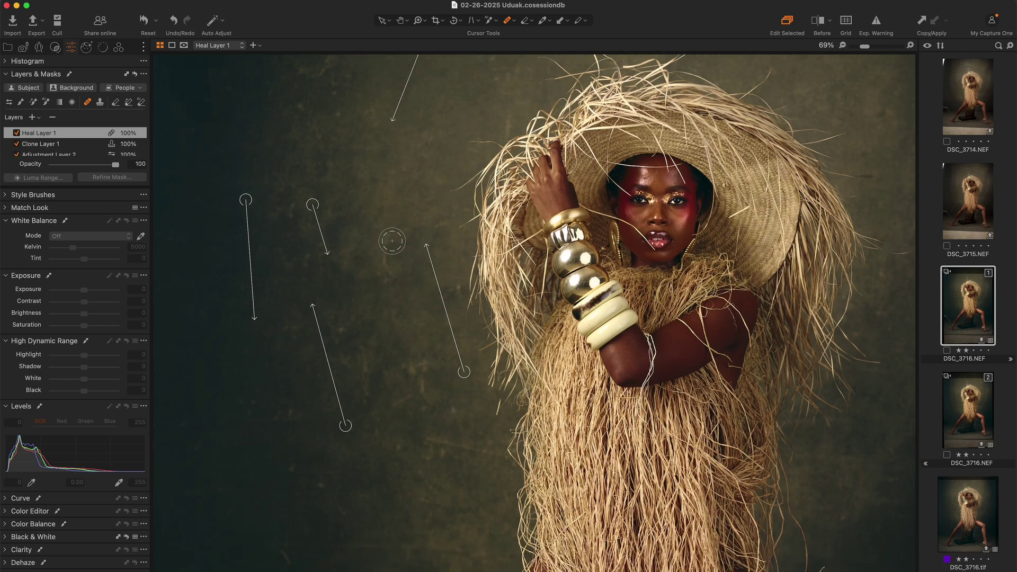
{"action": "left_click_drag", "start_coordinate": [385, 263], "coordinate": [384, 283]}
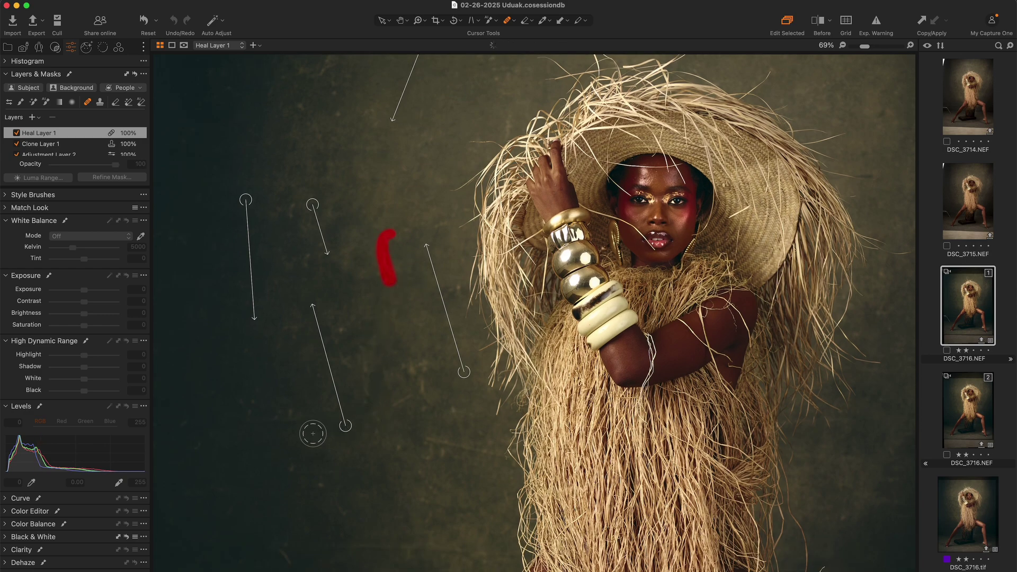
{"action": "key", "text": "super+0"}
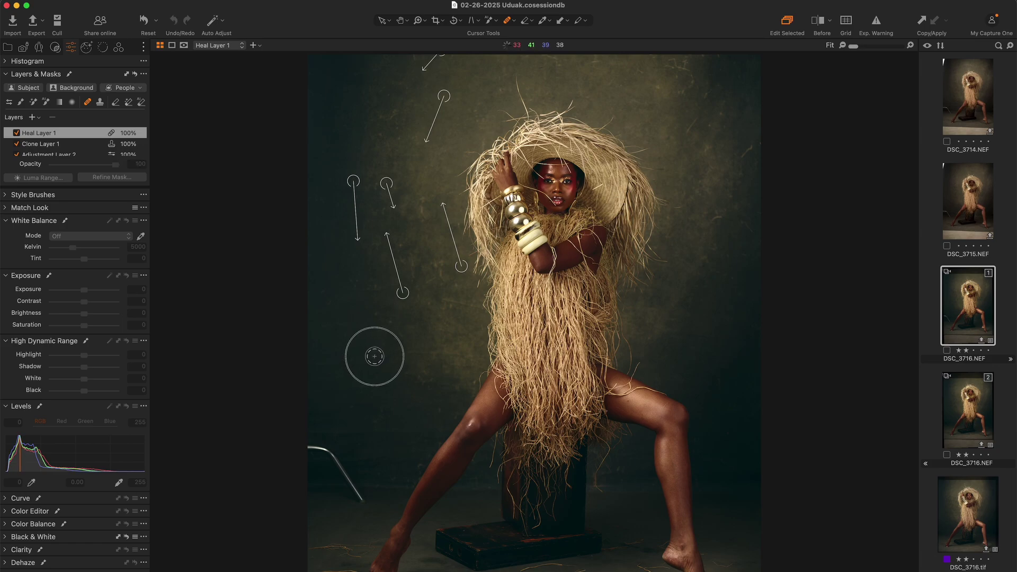
{"action": "left_click_drag", "start_coordinate": [376, 360], "coordinate": [370, 354]}
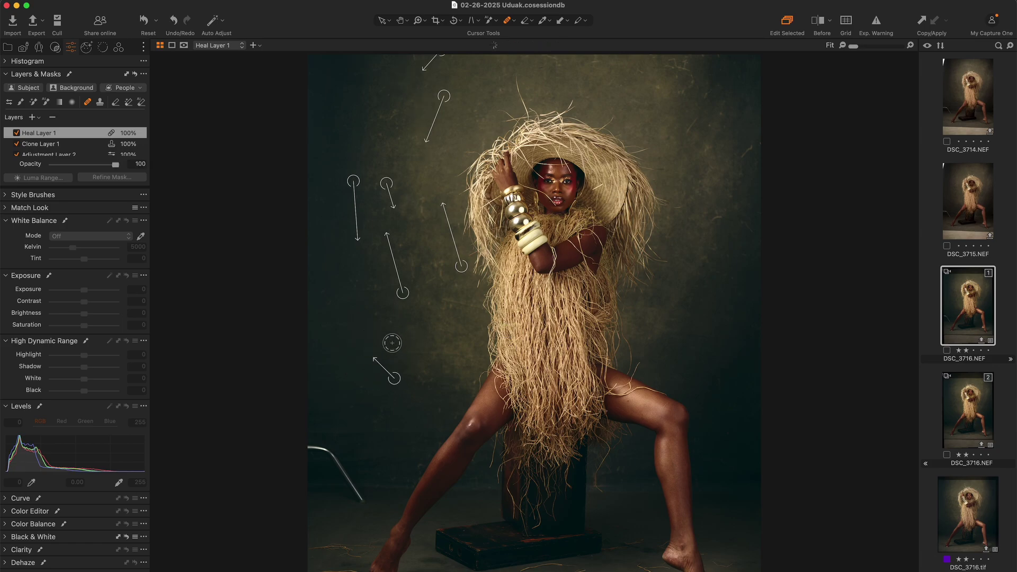
{"action": "left_click_drag", "start_coordinate": [378, 318], "coordinate": [401, 348]}
{"action": "mouse_move", "coordinate": [353, 281]}
{"action": "left_mouse_down"}
{"action": "mouse_move", "coordinate": [361, 293]}
{"action": "mouse_move", "coordinate": [324, 291]}
{"action": "mouse_move", "coordinate": [332, 302]}
{"action": "left_mouse_up"}
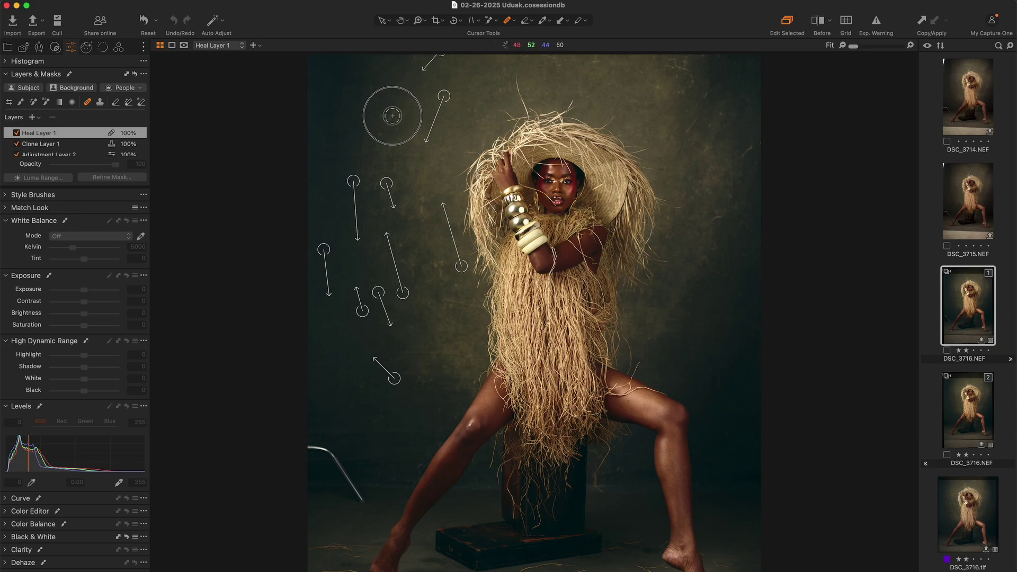
Heal the blemishes along the backdrop's upper-left area and top edge, above the straw hat
{"action": "mouse_move", "coordinate": [381, 116]}
{"action": "left_mouse_down"}
{"action": "mouse_move", "coordinate": [400, 108]}
{"action": "mouse_move", "coordinate": [402, 139]}
{"action": "left_mouse_up"}
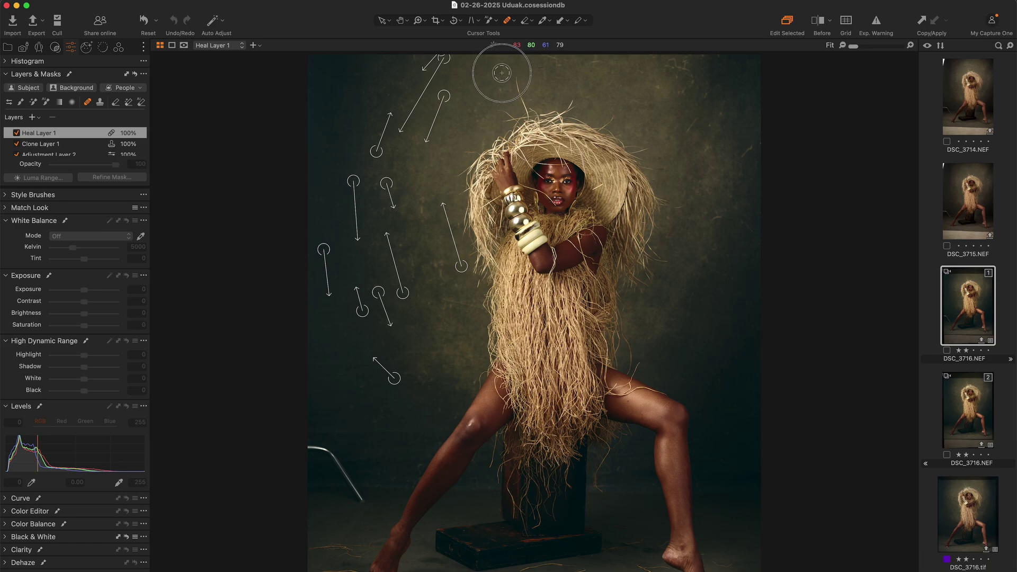
{"action": "left_click_drag", "start_coordinate": [502, 69], "coordinate": [502, 96]}
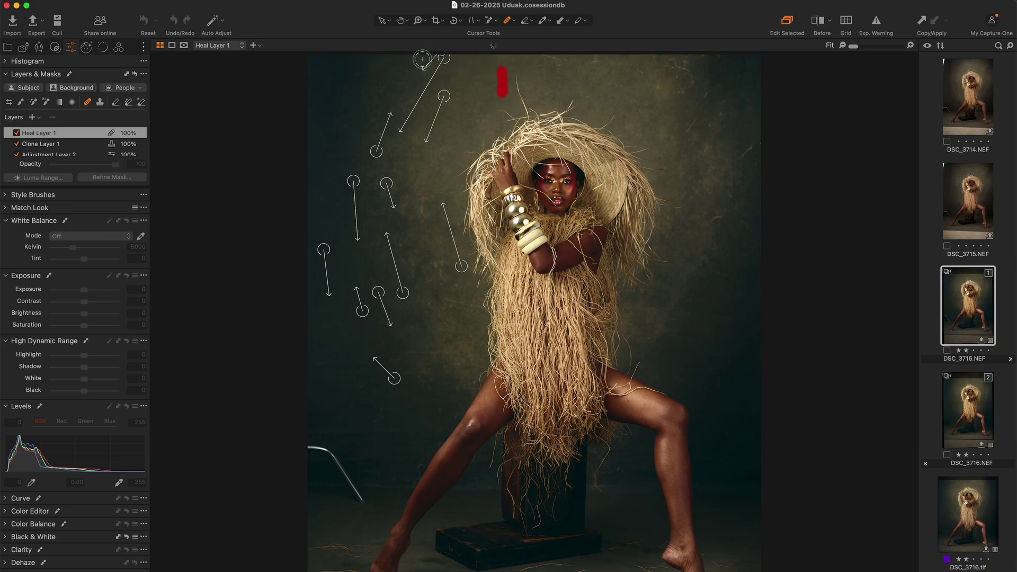
{"action": "left_click_drag", "start_coordinate": [418, 60], "coordinate": [414, 62]}
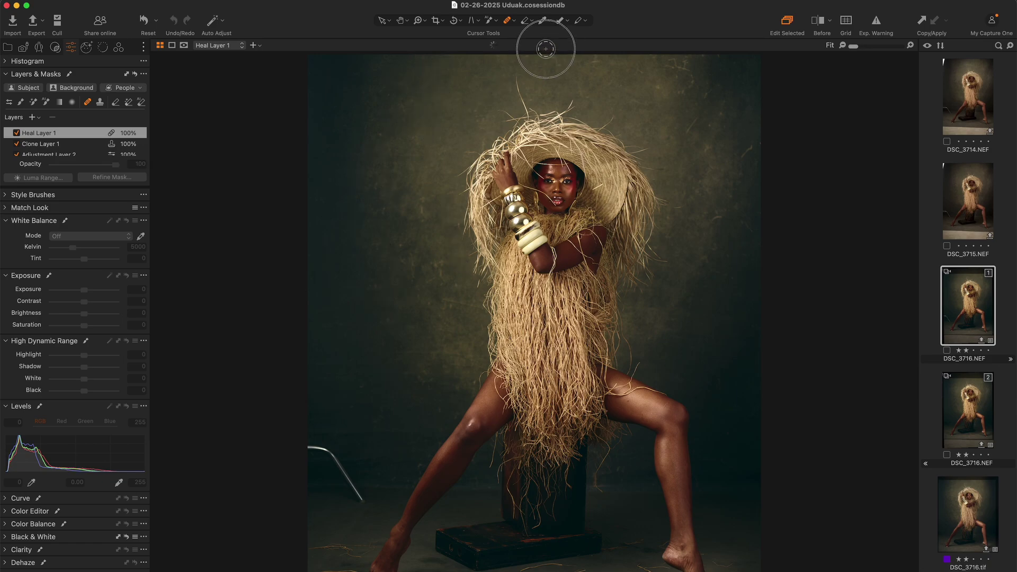
{"action": "left_click_drag", "start_coordinate": [546, 49], "coordinate": [559, 64]}
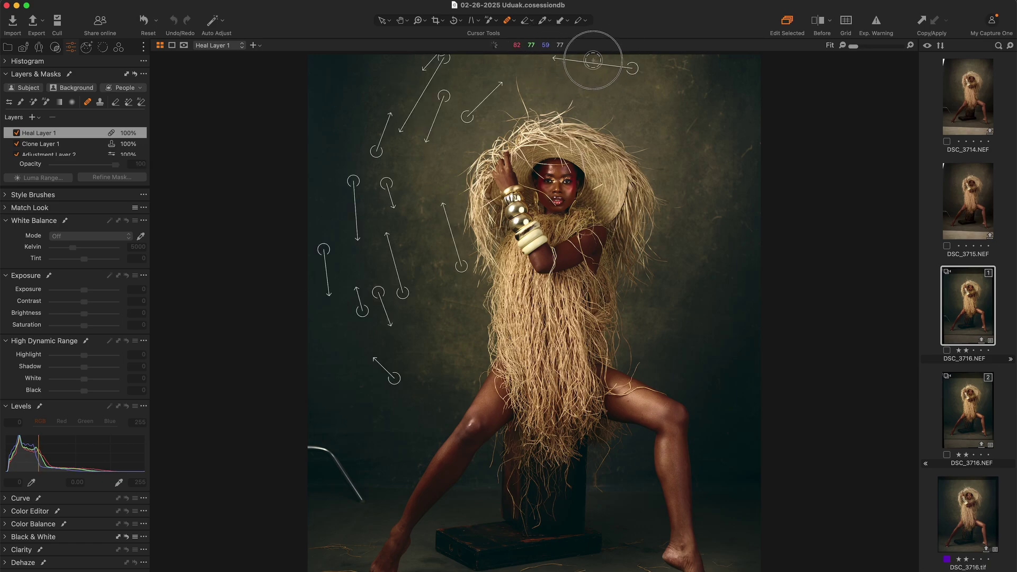
{"action": "left_click", "coordinate": [602, 58]}
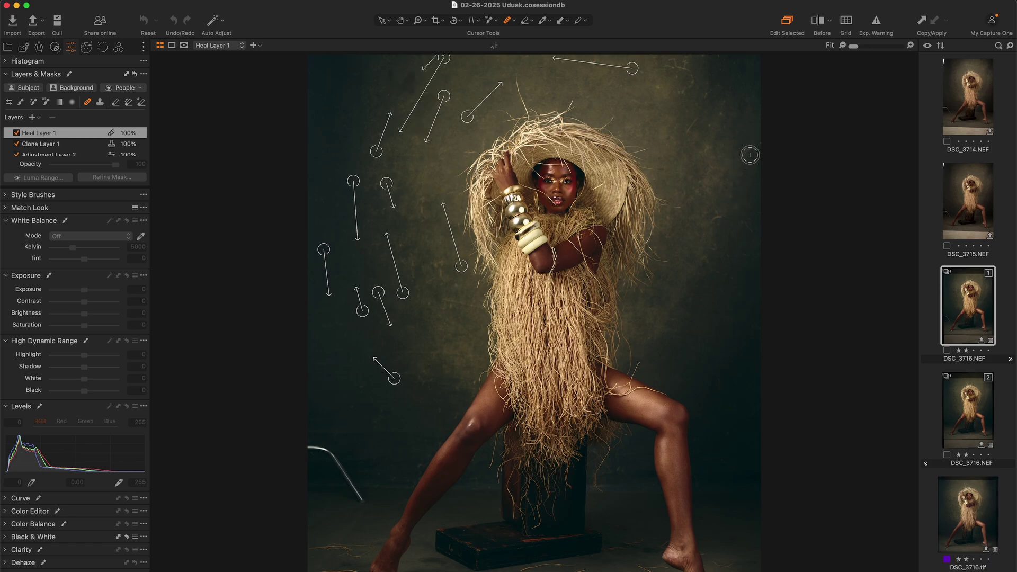
Heal the marks on the backdrop to the upper right of the hat, out to the photo's right edge
{"action": "left_click_drag", "start_coordinate": [745, 157], "coordinate": [763, 143]}
{"action": "left_click", "coordinate": [763, 143]}
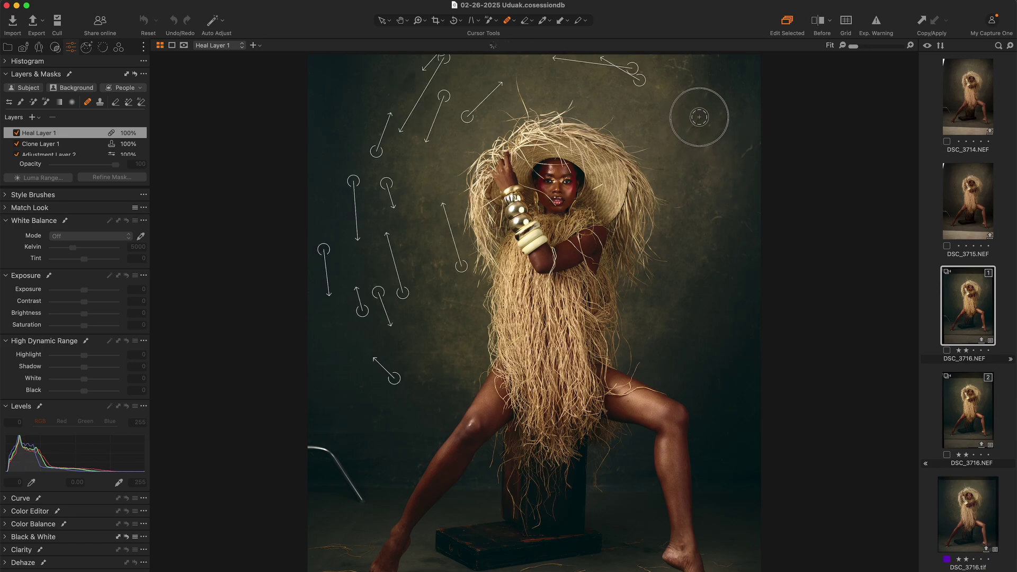
{"action": "mouse_move", "coordinate": [686, 135]}
{"action": "left_mouse_down"}
{"action": "mouse_move", "coordinate": [700, 110]}
{"action": "mouse_move", "coordinate": [705, 148]}
{"action": "left_mouse_up"}
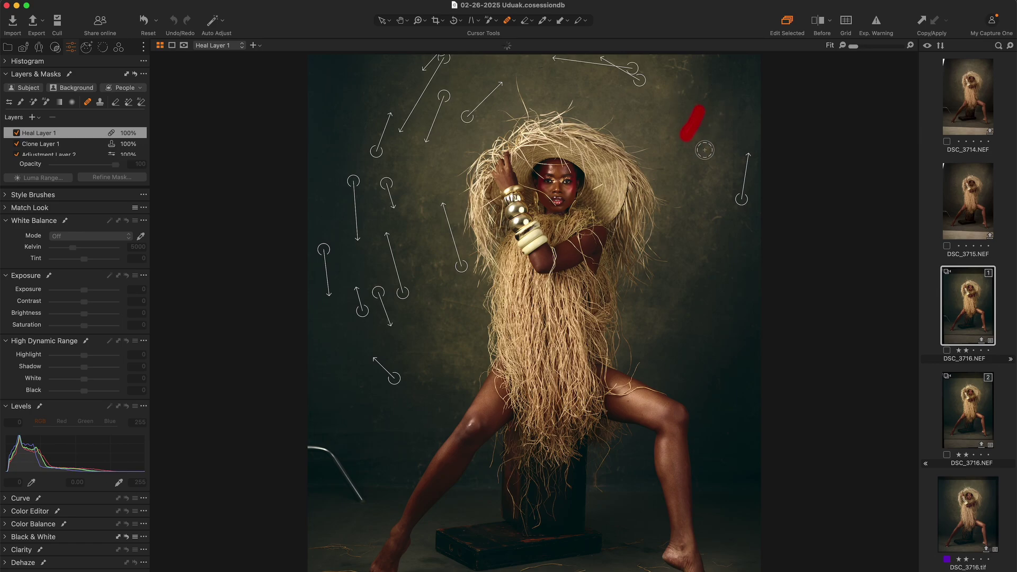
{"action": "left_click", "coordinate": [707, 148]}
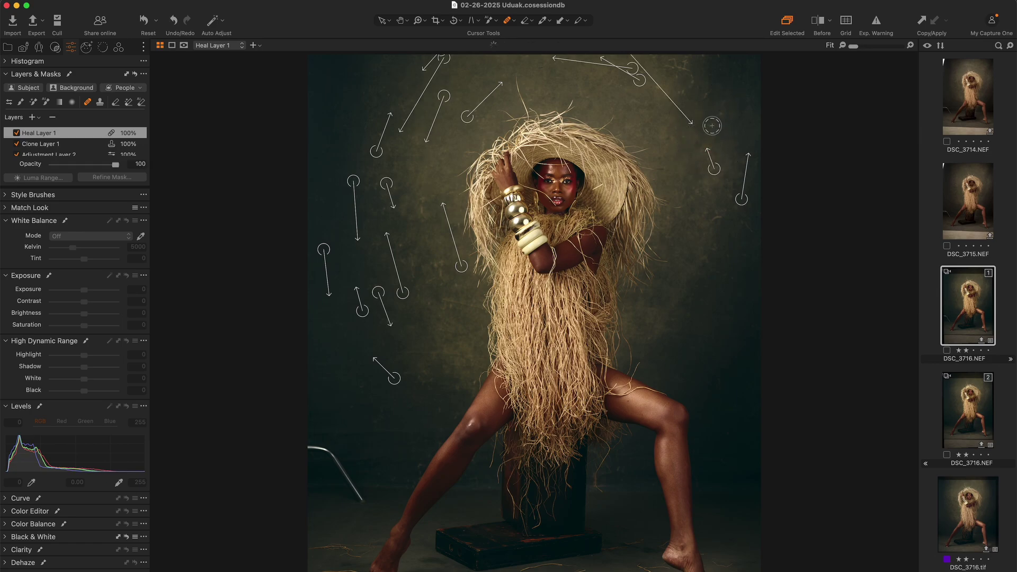
{"action": "left_click", "coordinate": [717, 109]}
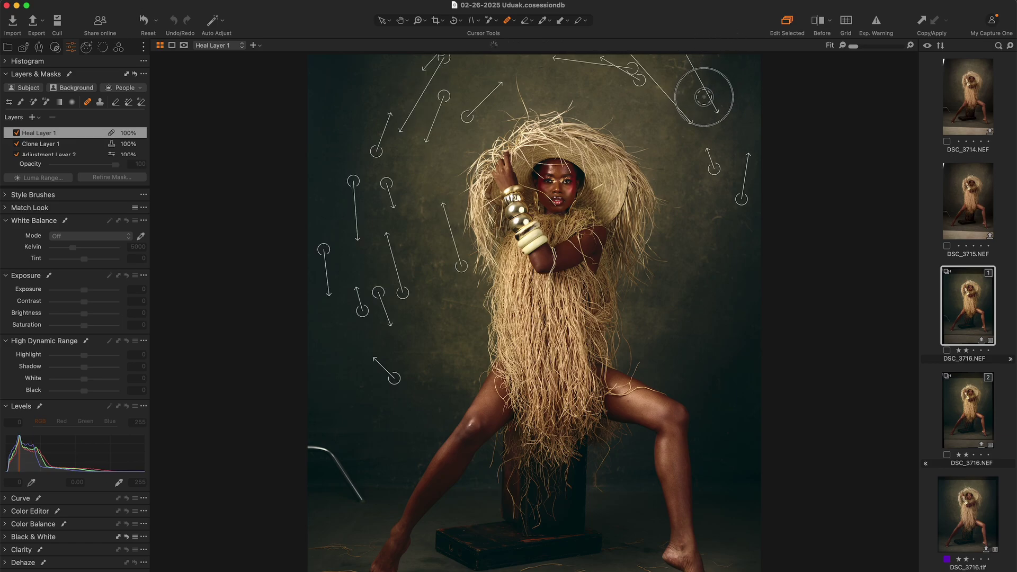
{"action": "left_click_drag", "start_coordinate": [704, 97], "coordinate": [714, 86]}
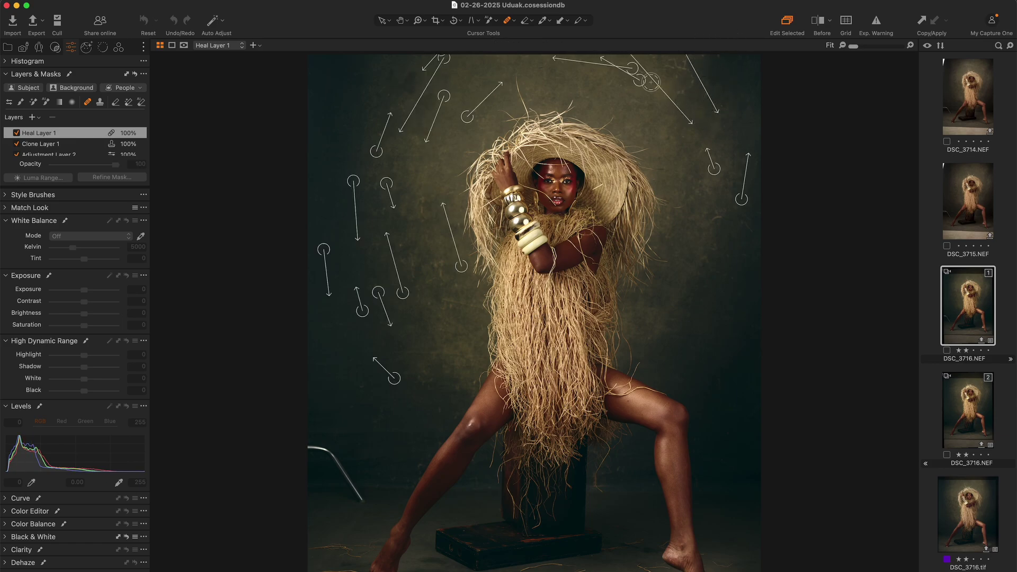
Paint a larger healing patch over the remaining marks at the top edge of the backdrop, right of the hat
{"action": "left_click", "coordinate": [672, 74]}
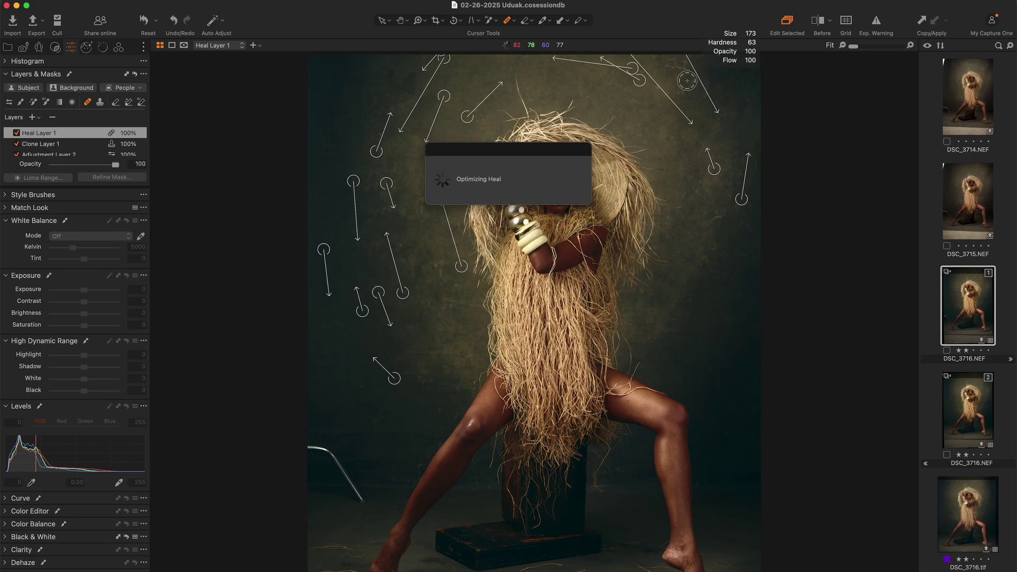
{"action": "mouse_move", "coordinate": [688, 92]}
{"action": "left_mouse_down"}
{"action": "mouse_move", "coordinate": [671, 74]}
{"action": "mouse_move", "coordinate": [685, 60]}
{"action": "mouse_move", "coordinate": [660, 53]}
{"action": "mouse_move", "coordinate": [710, 53]}
{"action": "left_mouse_up"}
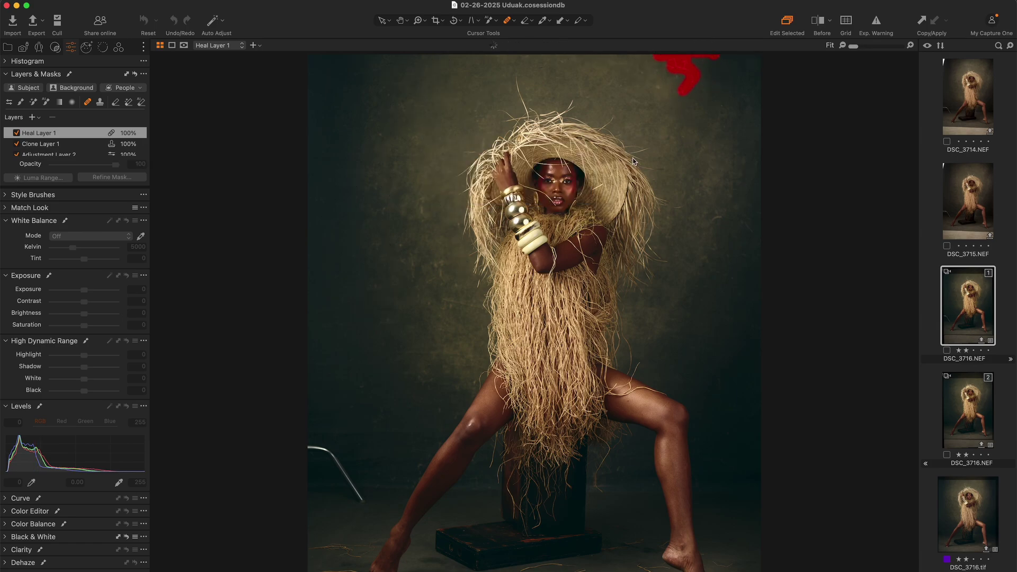
{"action": "left_click", "coordinate": [681, 89]}
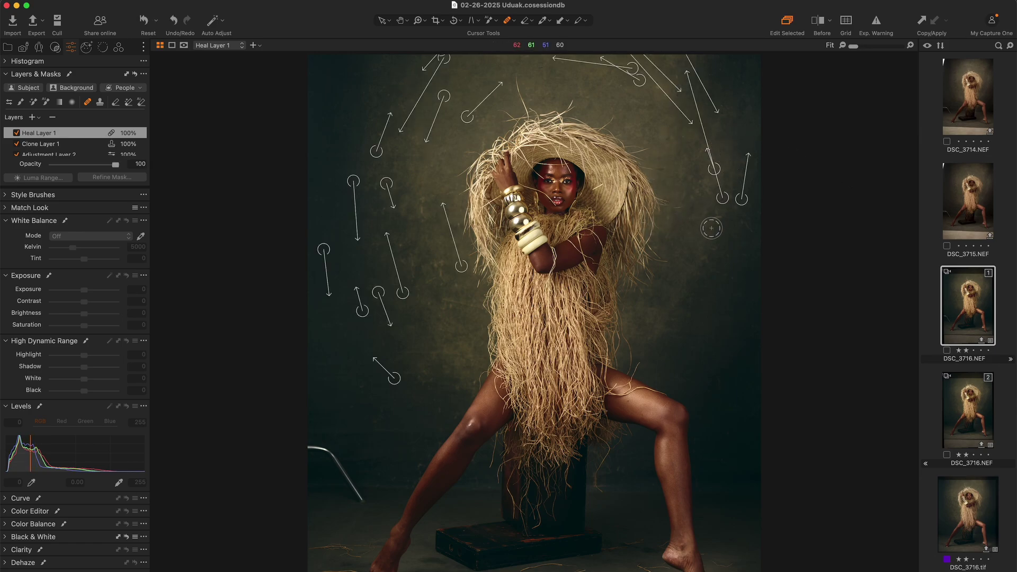
Heal the two marks on the backdrop to the right of the hat, level with the model's shoulder
{"action": "left_click", "coordinate": [714, 217]}
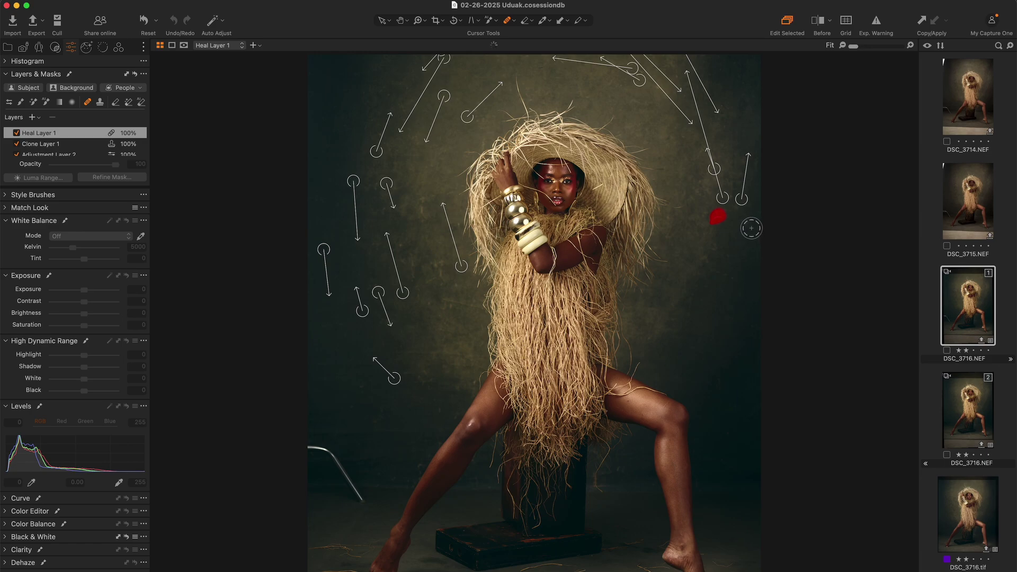
{"action": "left_click_drag", "start_coordinate": [739, 215], "coordinate": [753, 238]}
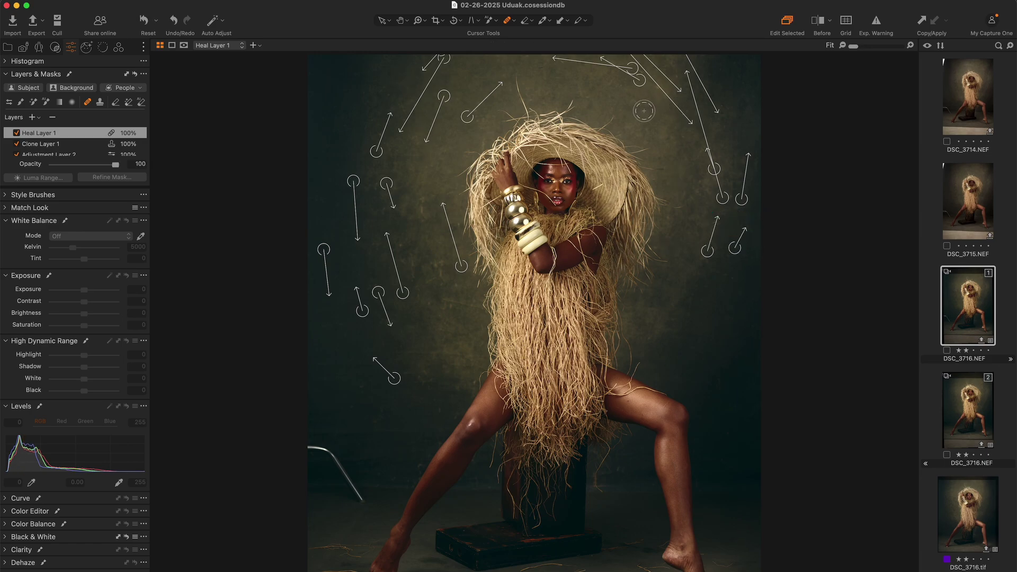
Heal the small bright spots on the forehead above the outer end of the image-left eyebrow, using a smaller heal brush
{"action": "key", "text": "z"}
{"action": "left_click", "coordinate": [625, 265]}
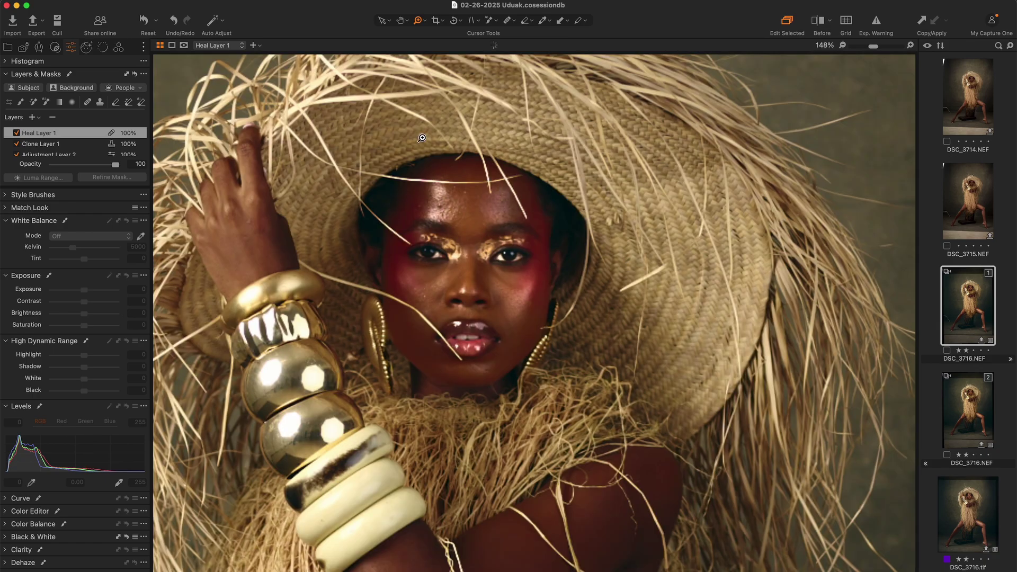
{"action": "left_click", "coordinate": [585, 345]}
{"action": "key", "text": "q"}
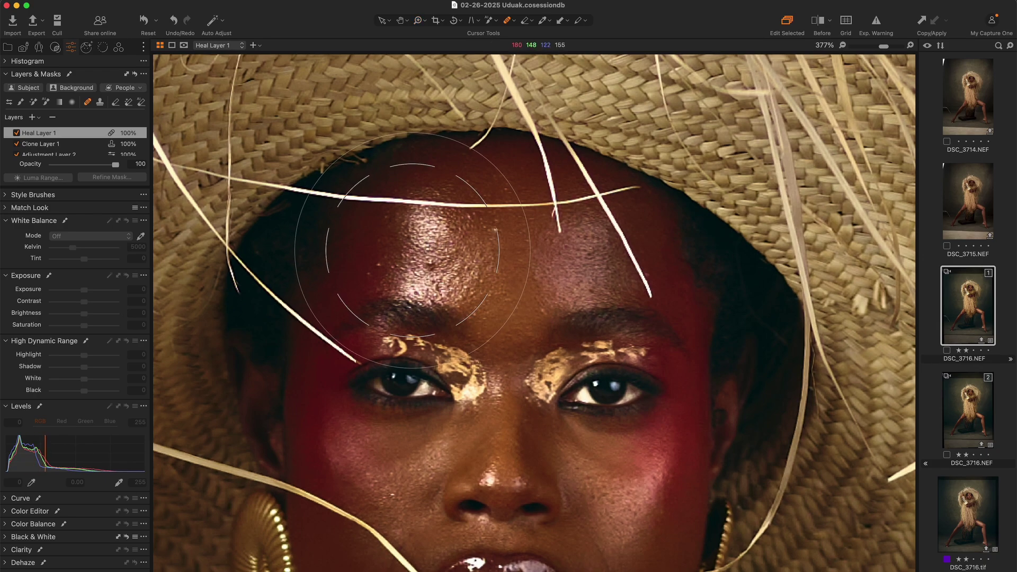
{"action": "key", "text": "bracketleft"}
{"action": "key", "text": "bracketleft"}
{"action": "key", "text": "bracketleft"}
{"action": "key", "text": "bracketleft"}
{"action": "key", "text": "bracketleft"}
{"action": "key", "text": "bracketleft"}
{"action": "key", "text": "bracketleft"}
{"action": "key", "text": "bracketleft"}
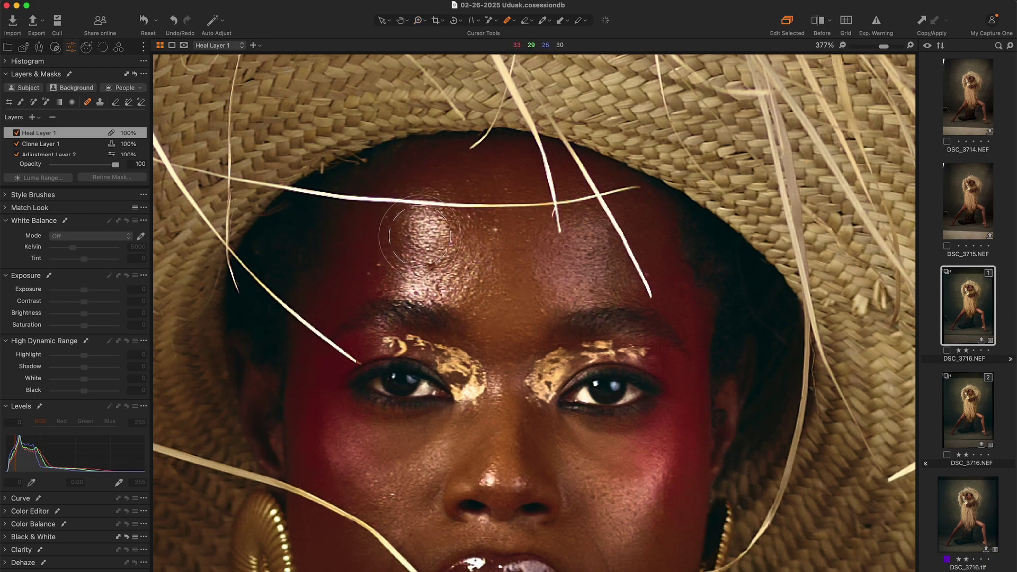
{"action": "left_click", "coordinate": [372, 261]}
{"action": "left_click_drag", "start_coordinate": [382, 262], "coordinate": [366, 274]}
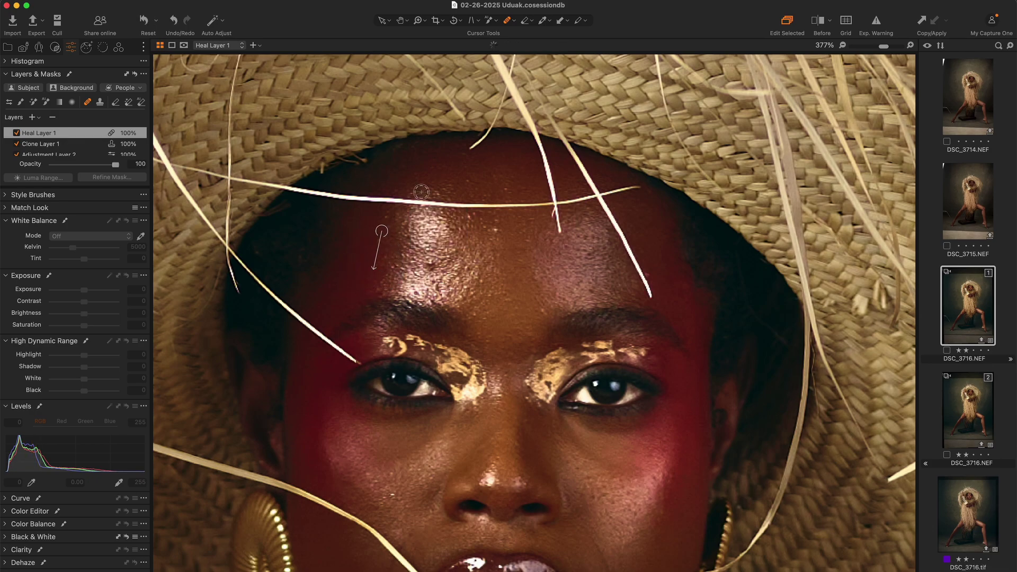
Heal the small shiny blemishes in the middle of the forehead, just below the horizontal straw strand
{"action": "left_click", "coordinate": [430, 266]}
{"action": "left_click_drag", "start_coordinate": [474, 272], "coordinate": [431, 237]}
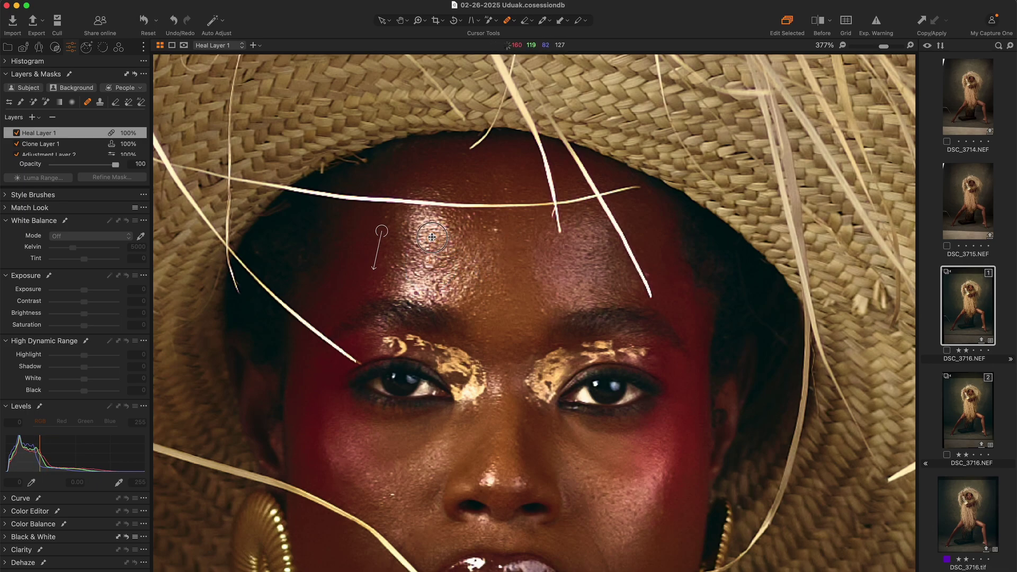
{"action": "left_click", "coordinate": [496, 227]}
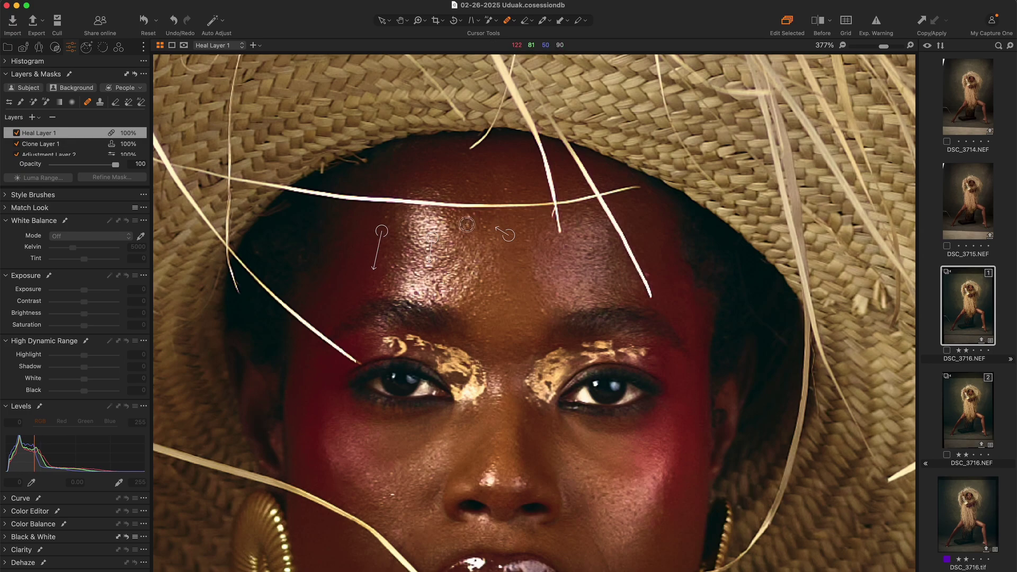
Heal the remaining marks on the backdrop to the left of the straw costume, between the raised elbow and the thigh
{"action": "key", "text": "v"}
{"action": "key", "text": "super+0"}
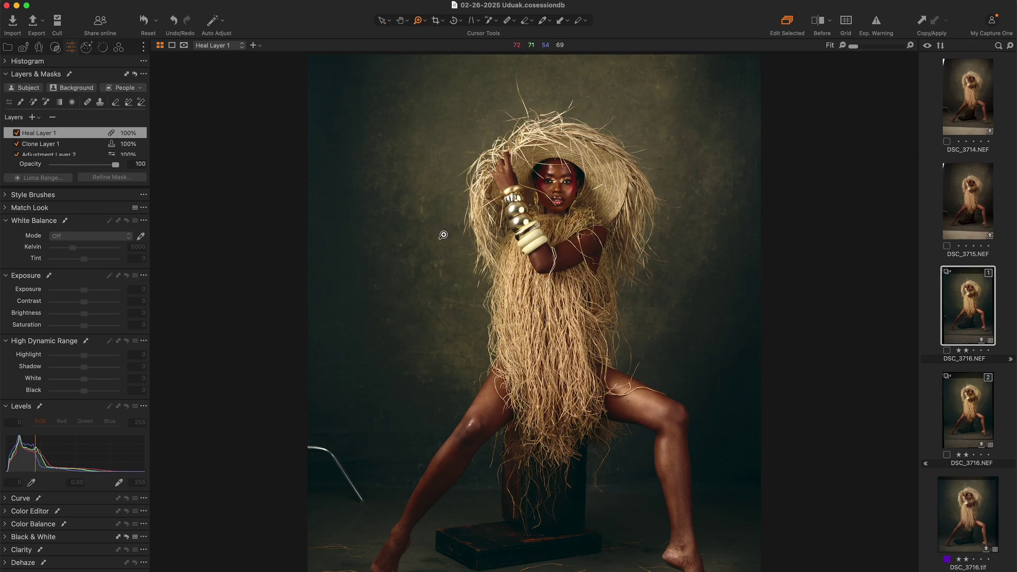
{"action": "key", "text": "q"}
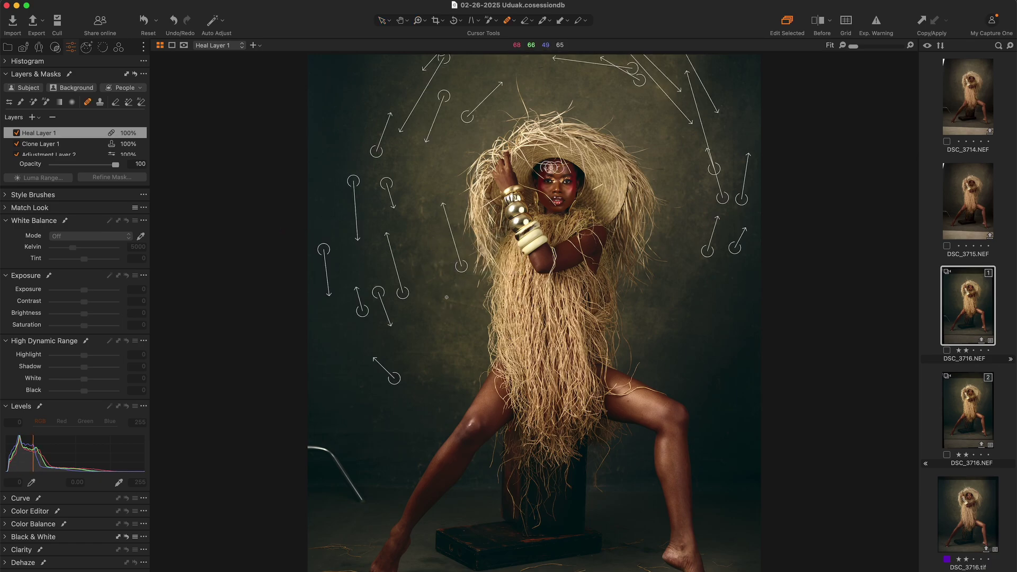
{"action": "mouse_move", "coordinate": [447, 283]}
{"action": "left_mouse_down"}
{"action": "mouse_move", "coordinate": [466, 283]}
{"action": "mouse_move", "coordinate": [433, 269]}
{"action": "mouse_move", "coordinate": [430, 283]}
{"action": "left_mouse_up"}
{"action": "left_click_drag", "start_coordinate": [401, 242], "coordinate": [416, 276]}
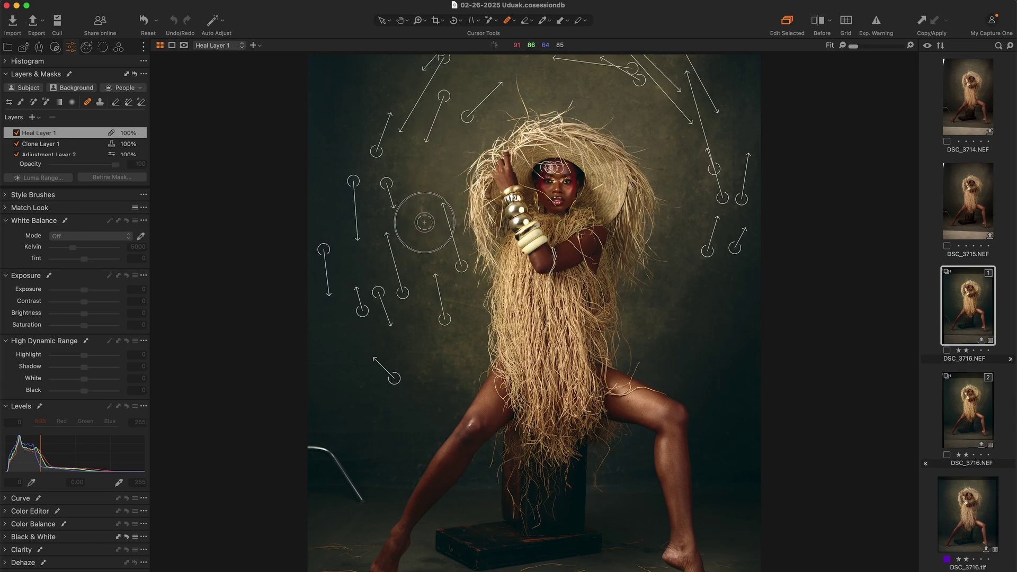
{"action": "left_click_drag", "start_coordinate": [423, 219], "coordinate": [424, 195]}
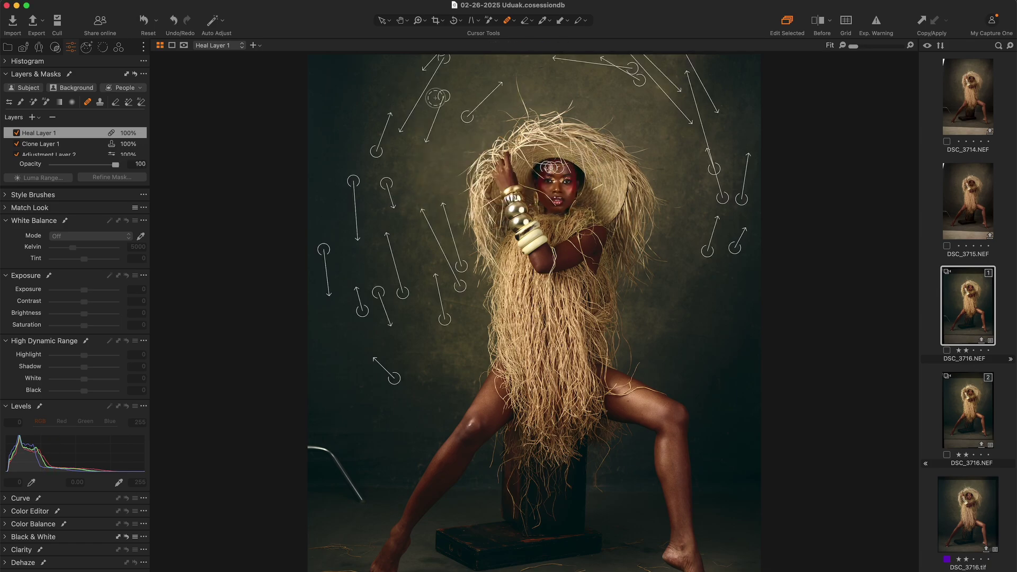
Add a second heal layer and heal further marks on the backdrop left of the straw costume on it
{"action": "left_click", "coordinate": [260, 47]}
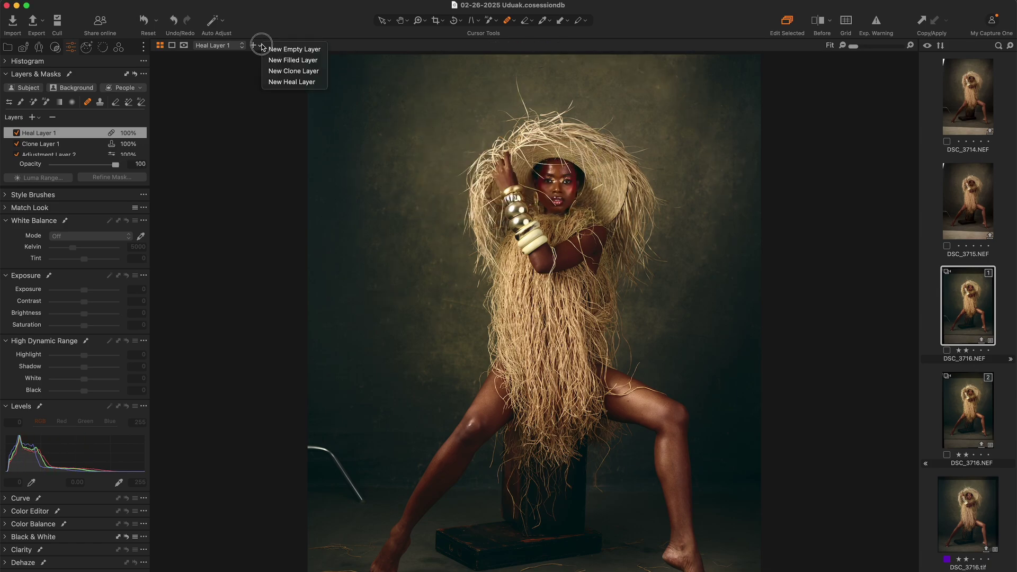
{"action": "left_click", "coordinate": [291, 82]}
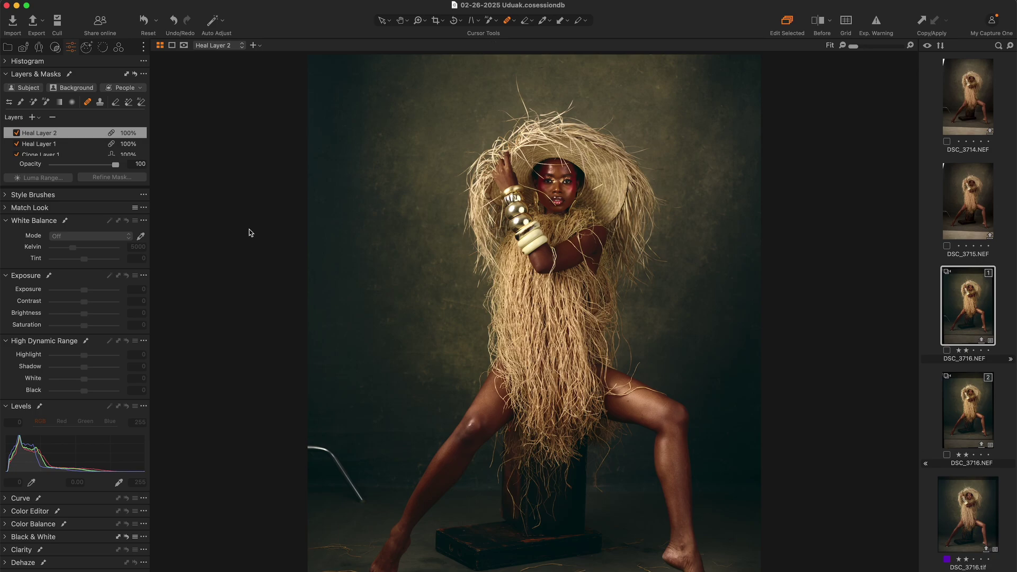
{"action": "left_click", "coordinate": [377, 289]}
{"action": "mouse_move", "coordinate": [381, 317]}
{"action": "left_mouse_down"}
{"action": "mouse_move", "coordinate": [443, 298]}
{"action": "mouse_move", "coordinate": [468, 307]}
{"action": "mouse_move", "coordinate": [450, 302]}
{"action": "left_mouse_up"}
Open the DSC_3716.tif version of the portrait for viewing
{"action": "left_click", "coordinate": [966, 498]}
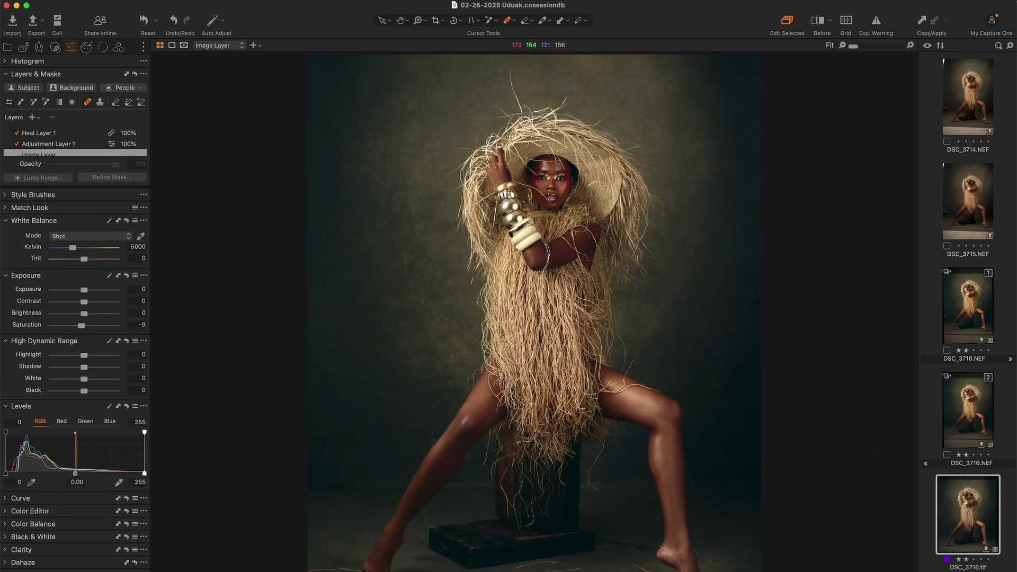